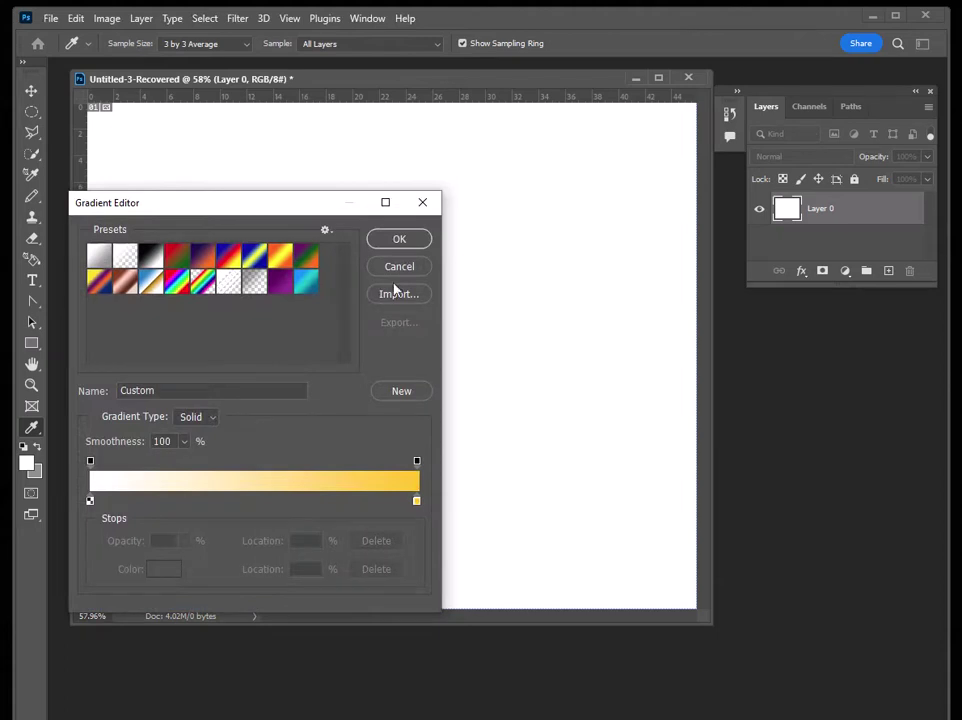
# Confirm the white-to-yellow gradient and fill Layer 0 with it radially, from the upper centre of the canvas outward
pyautogui.click(401, 243)
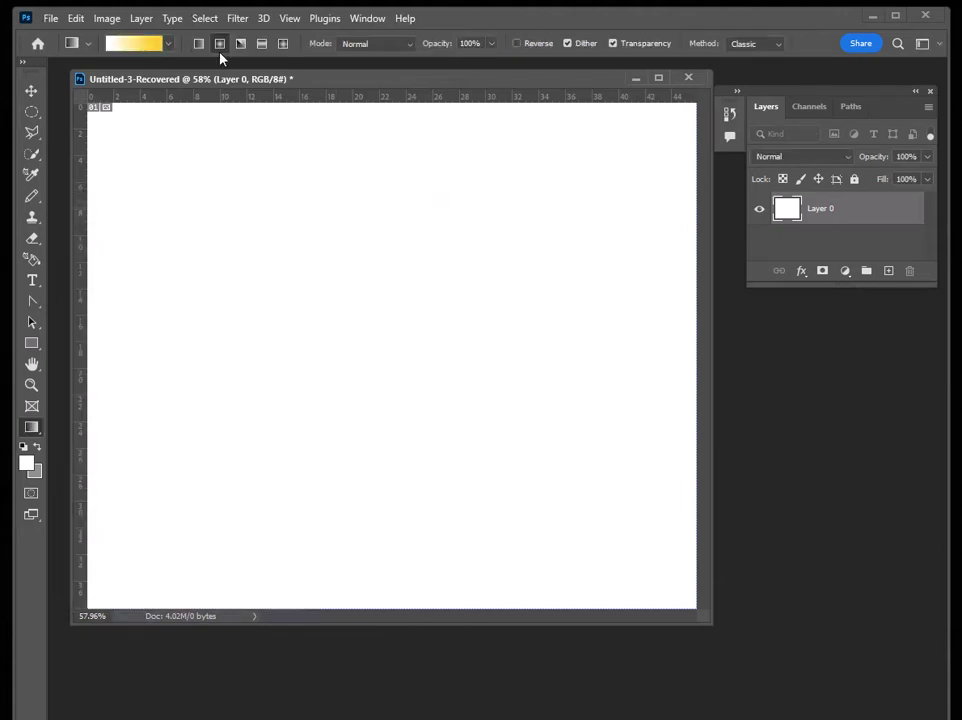
pyautogui.moveTo(357, 290); pyautogui.dragTo(533, 451)
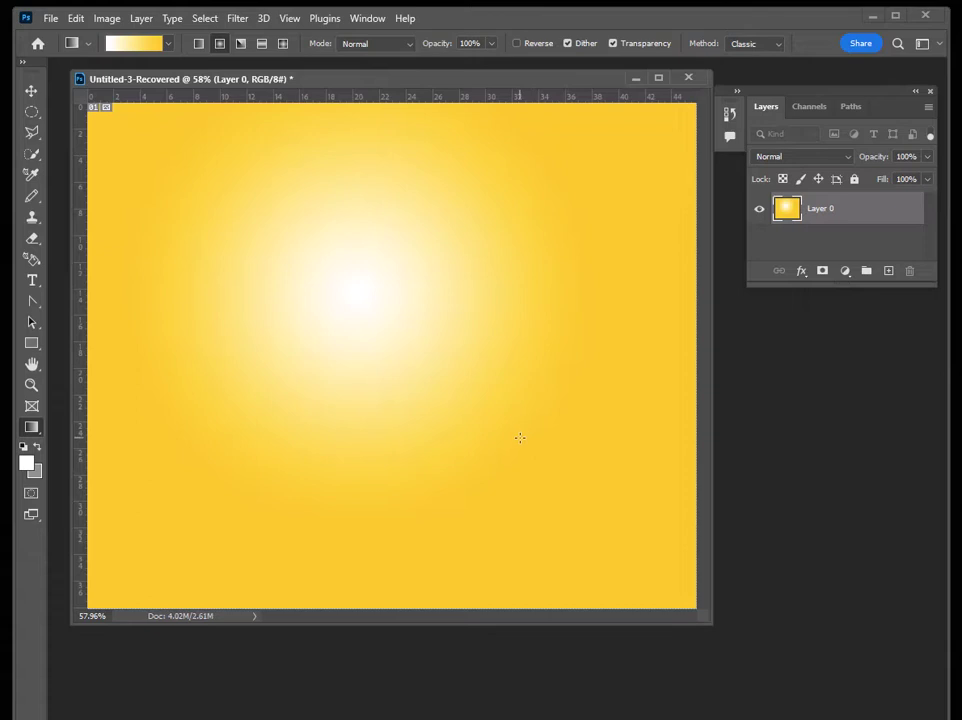
# Bring up the 1.bmp photo over the gradient document and select the woman with Select Subject
pyautogui.press('super+Tab')
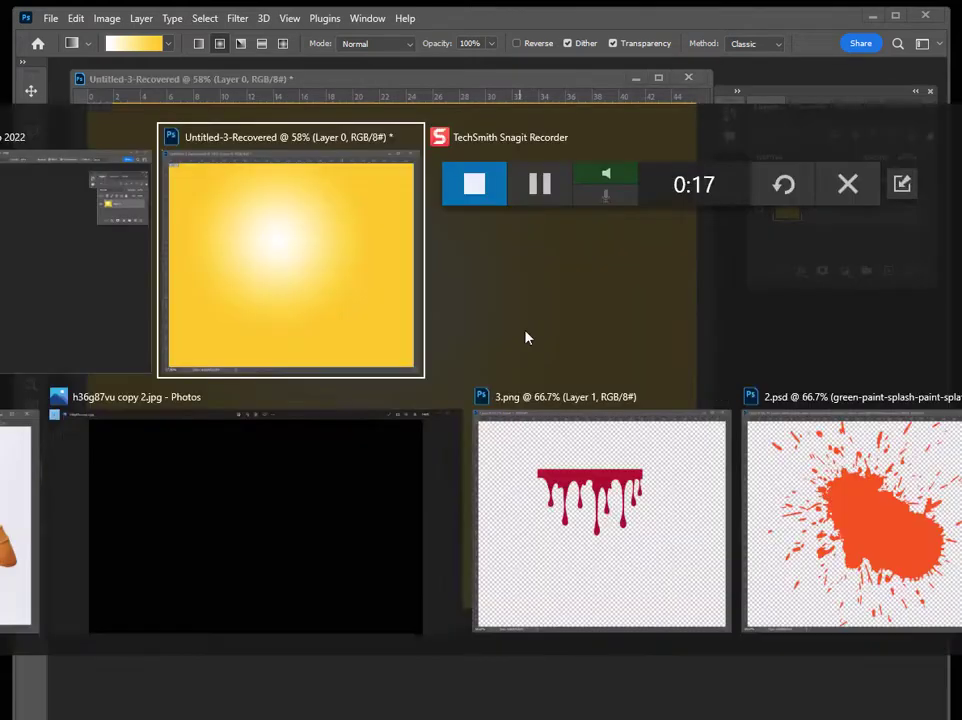
pyautogui.click(17, 468)
pyautogui.moveTo(405, 148); pyautogui.dragTo(505, 160)
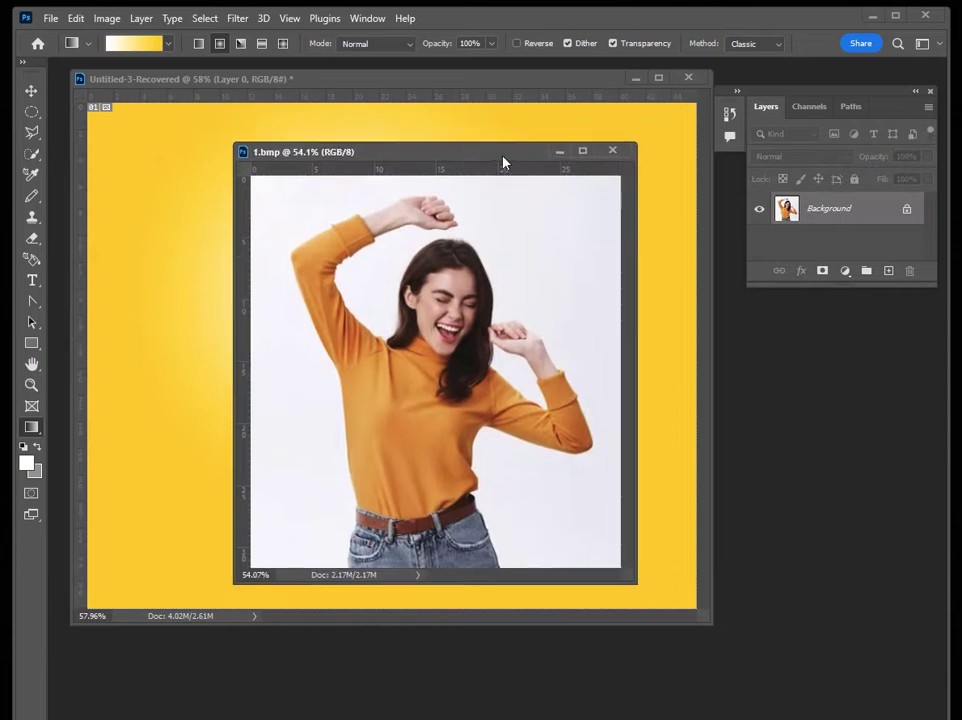
pyautogui.click(205, 18)
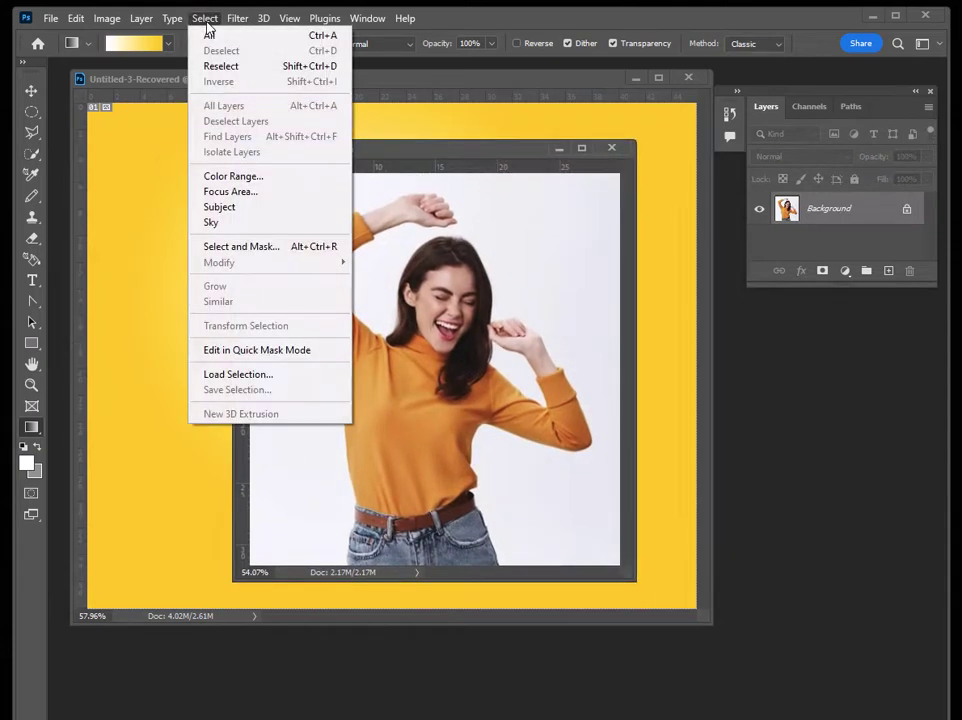
pyautogui.click(339, 208)
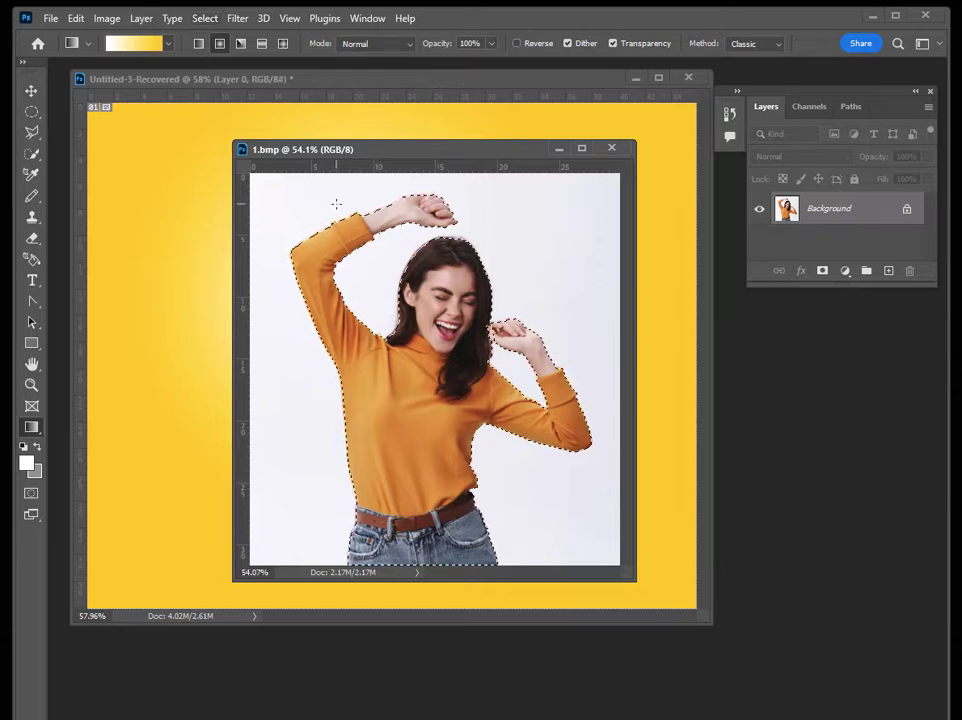
# Add the small area between her hair and hand to the selection, and move the cut-out woman into the gradient document
pyautogui.click(31, 111)
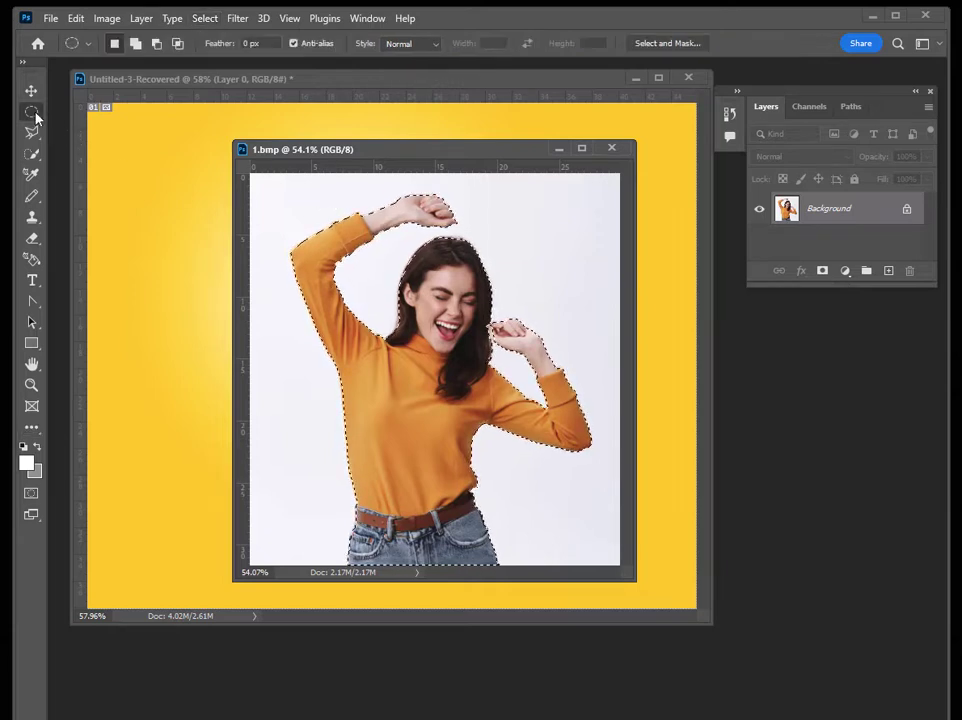
pyautogui.moveTo(483, 320); pyautogui.dragTo(500, 298)
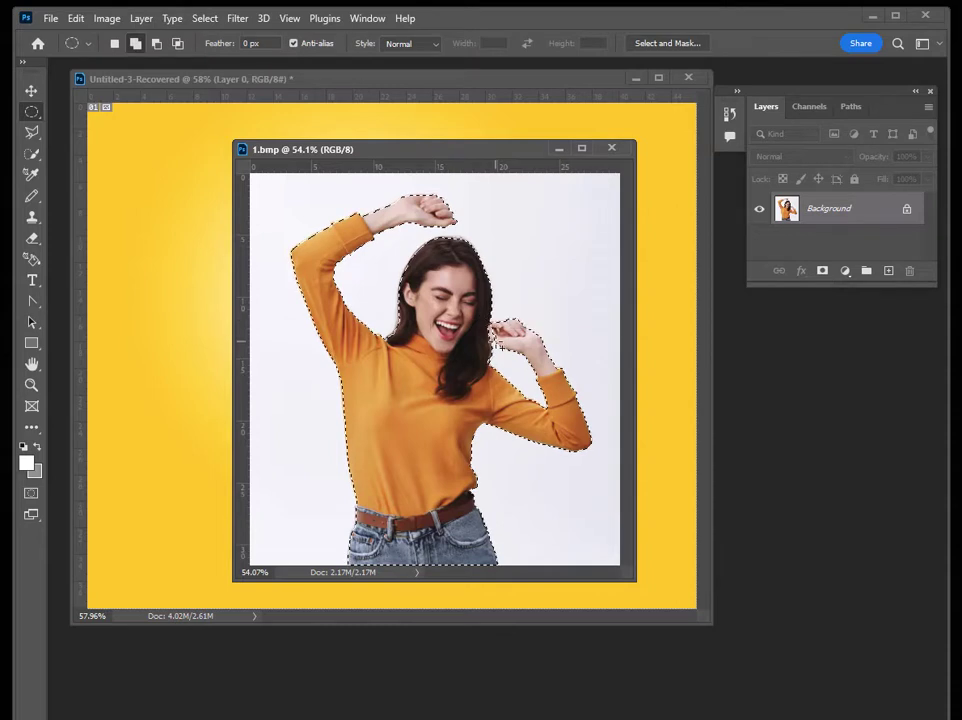
pyautogui.click(31, 90)
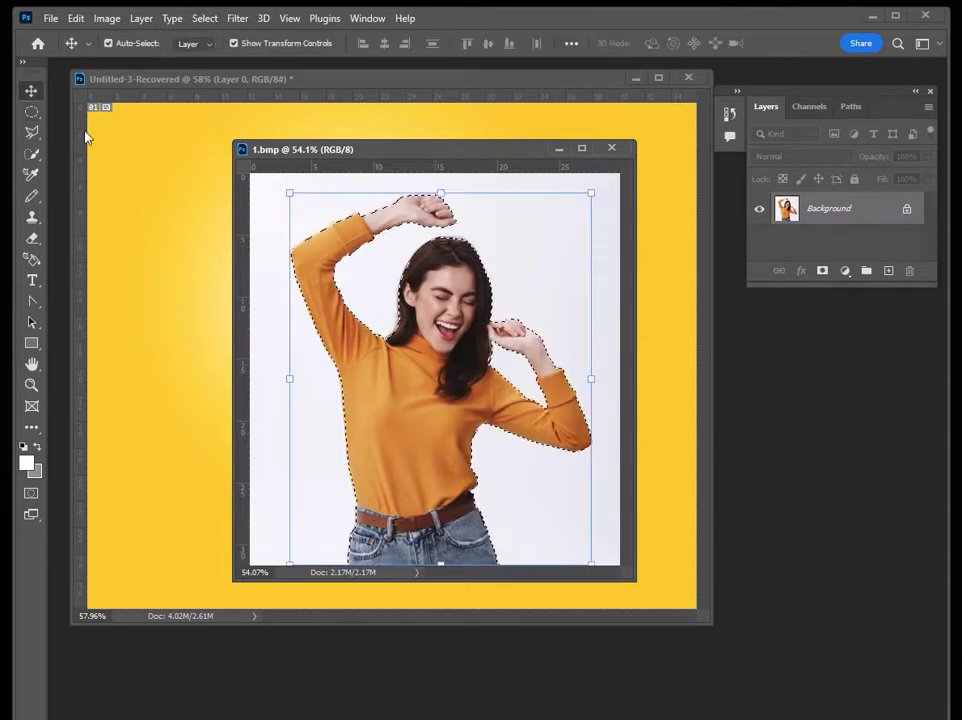
pyautogui.moveTo(445, 328)
pyautogui.mouseDown()
pyautogui.moveTo(195, 264)
pyautogui.moveTo(400, 362)
pyautogui.moveTo(486, 336)
pyautogui.moveTo(444, 348)
pyautogui.mouseUp()
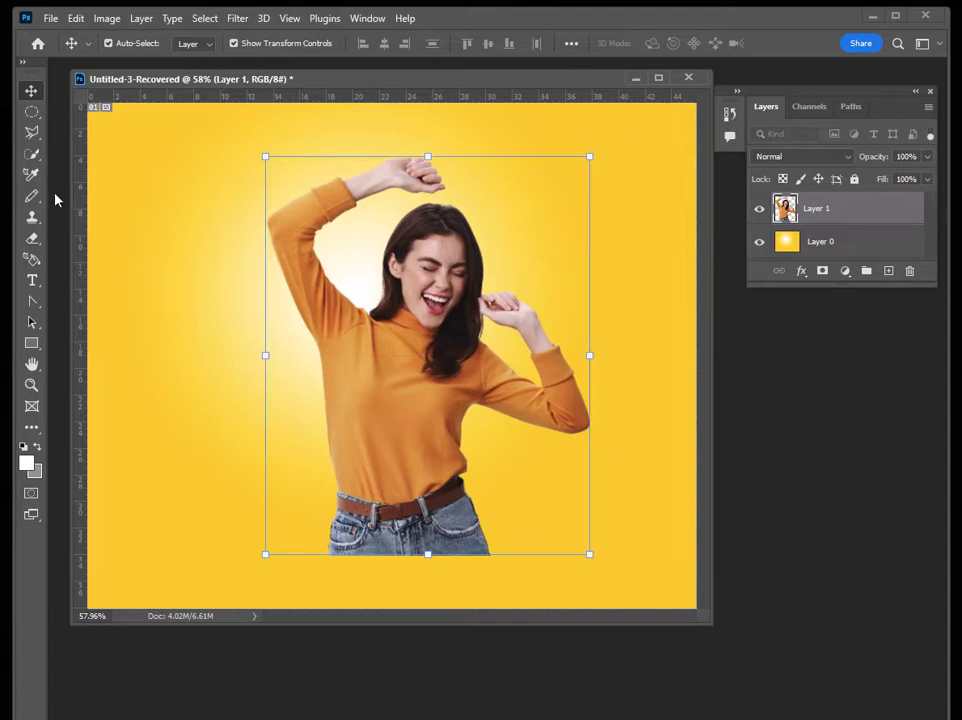
# Select the woman on Layer 1 with the Quick Selection tool's Select Subject and open the selection in Select and Mask
pyautogui.click(31, 153)
pyautogui.rightClick(31, 153)
pyautogui.click(76, 156)
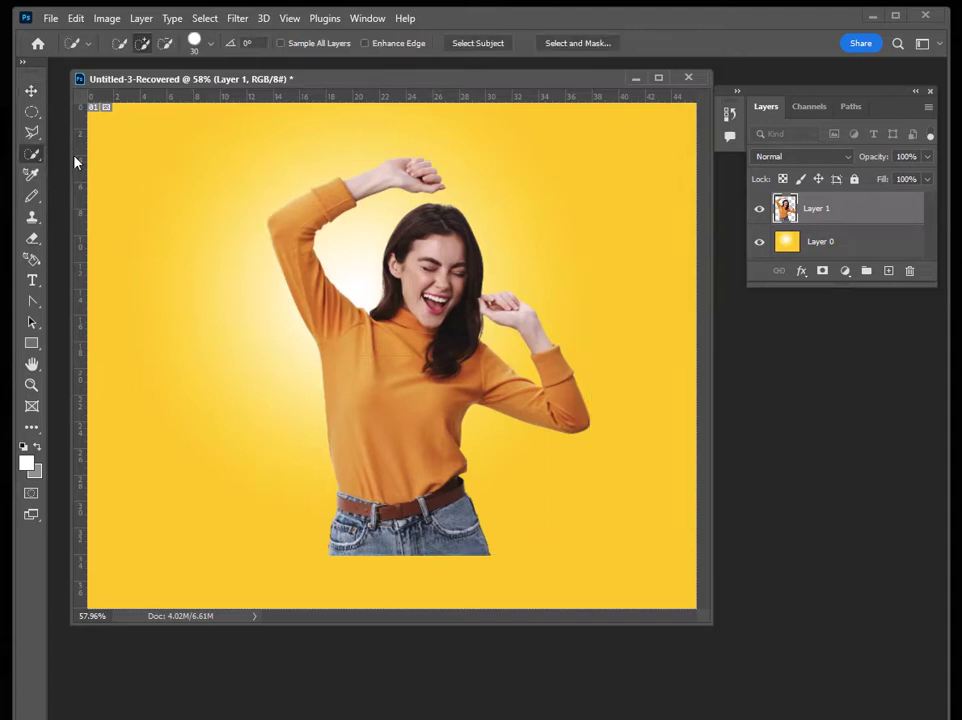
pyautogui.click(468, 43)
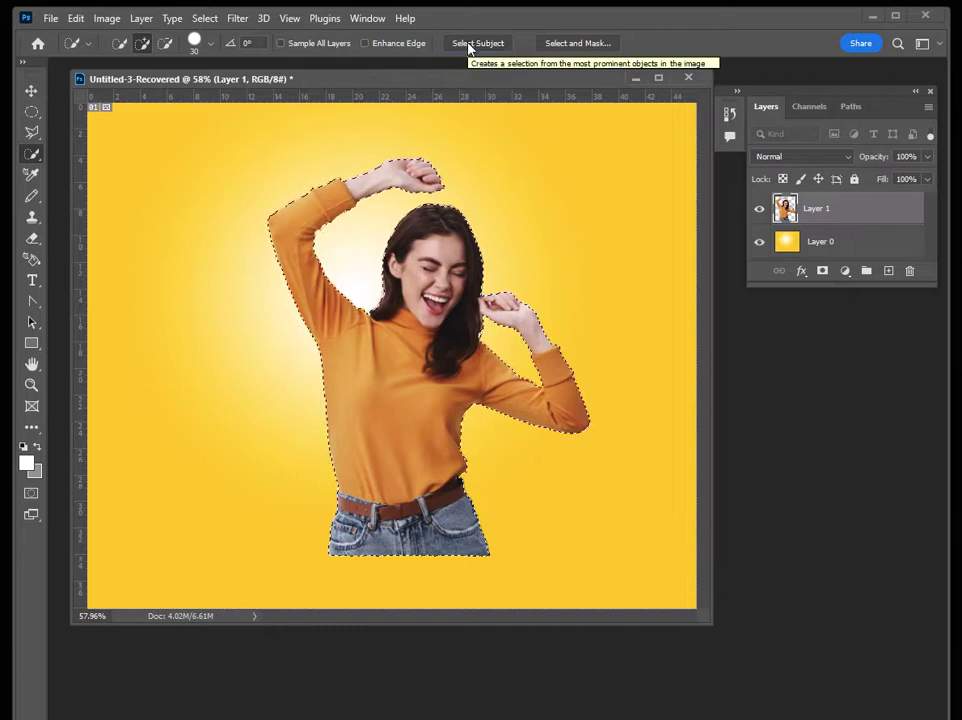
pyautogui.click(581, 45)
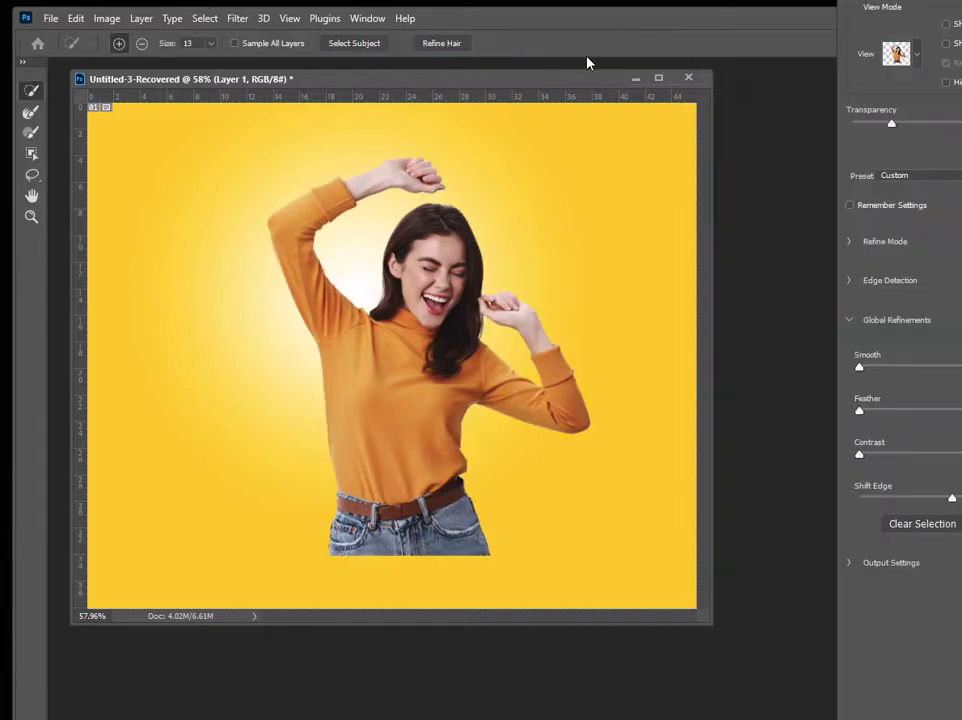
pyautogui.moveTo(955, 2); pyautogui.dragTo(823, 20)
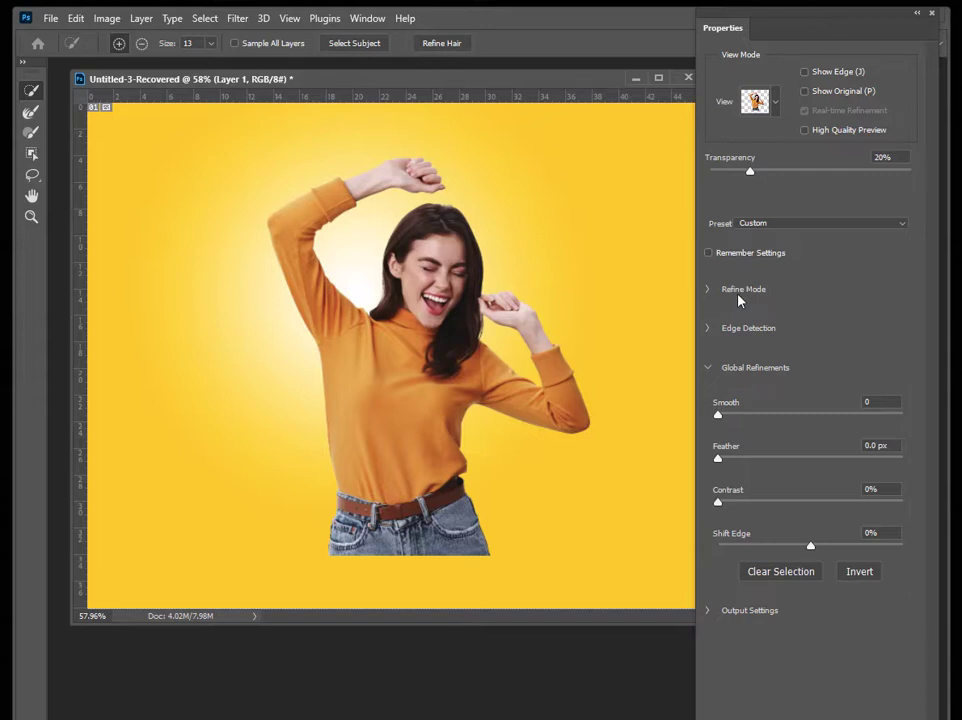
# Enable Remember Settings and Decontaminate Colors at 100%, and output the refined selection to a New Layer with Layer Mask
pyautogui.click(707, 290)
pyautogui.click(707, 290)
pyautogui.click(710, 253)
pyautogui.click(711, 326)
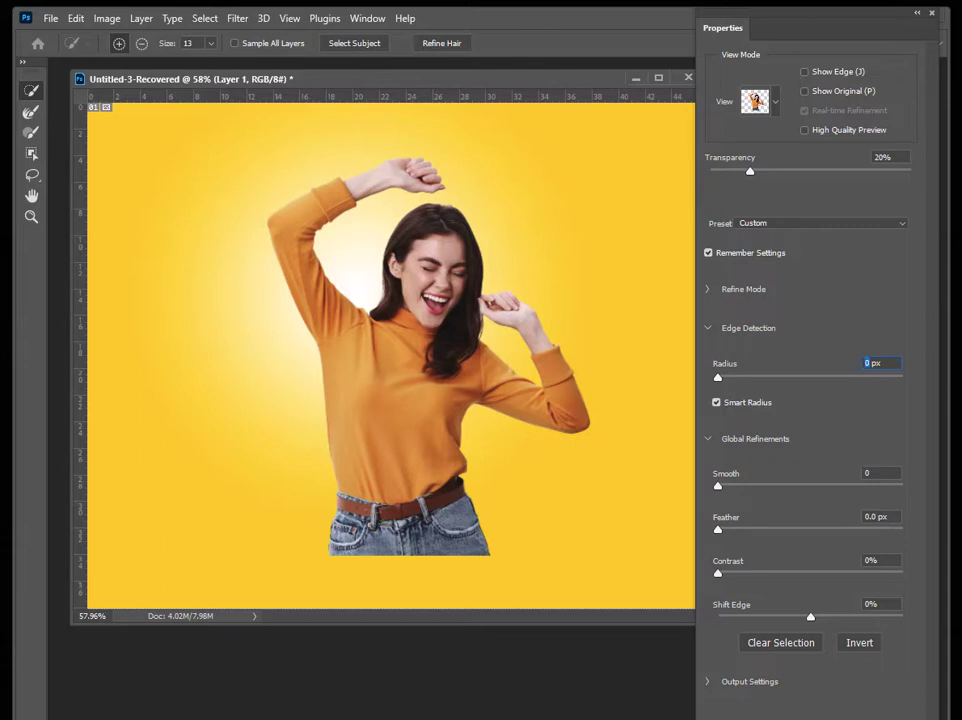
pyautogui.press('Down')
pyautogui.click(711, 327)
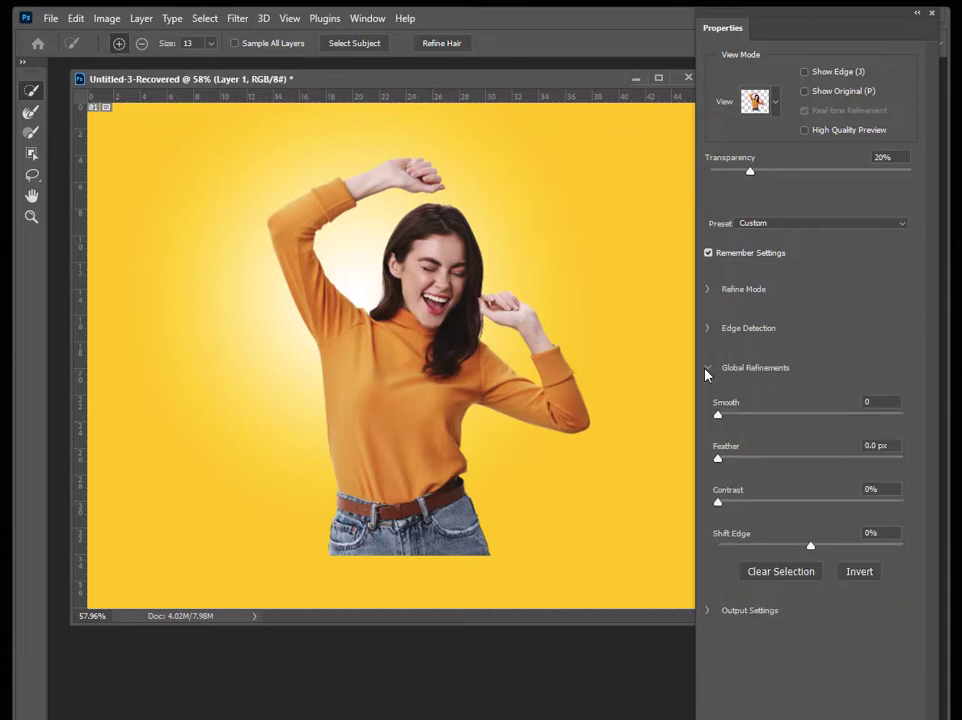
pyautogui.click(708, 368)
pyautogui.click(709, 406)
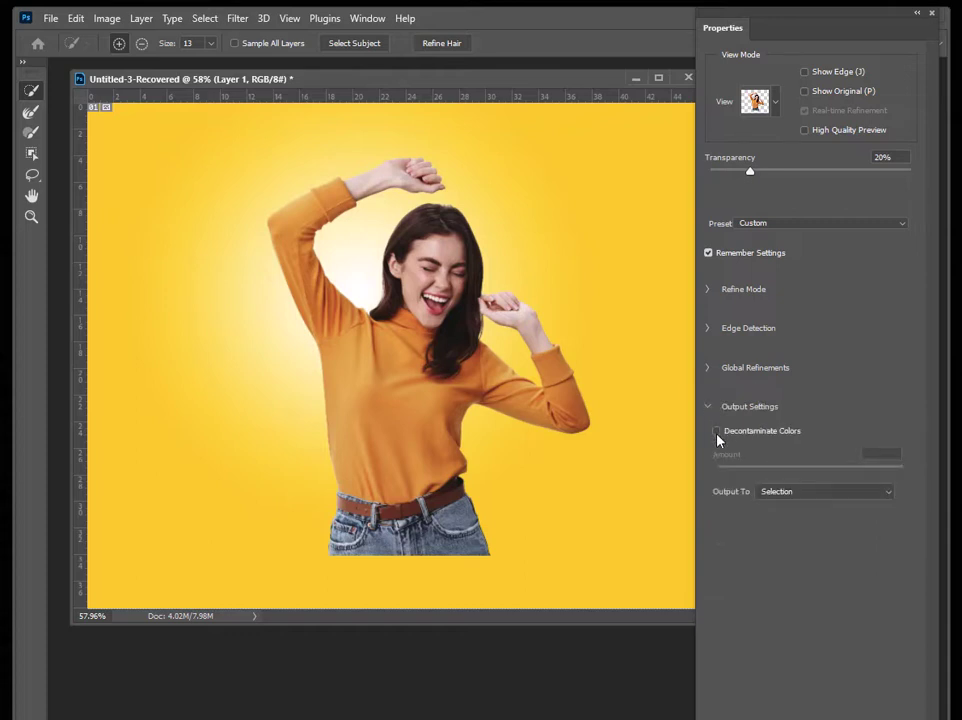
pyautogui.click(716, 435)
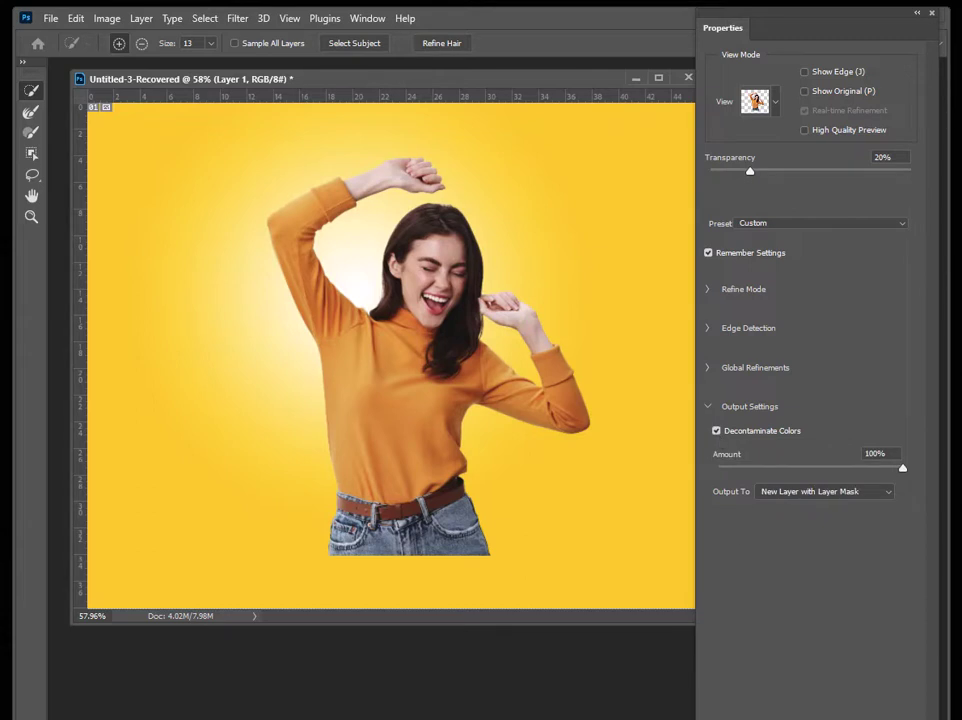
pyautogui.press('Return')
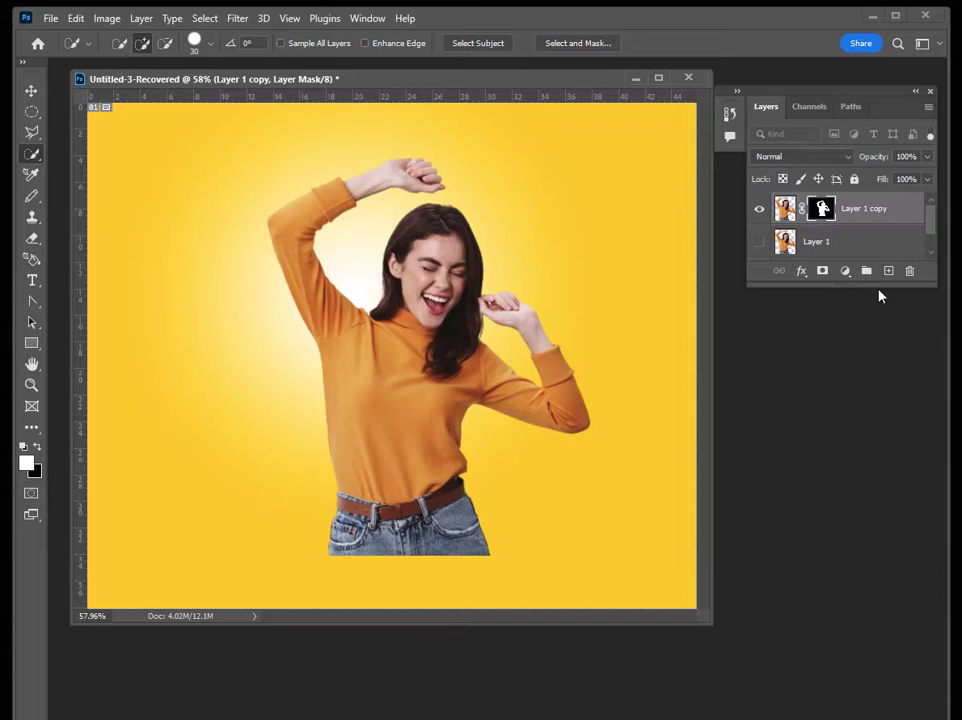
# Bring up 3.png and copy its red paint drips into the woman's document as a layer above Layer 1 copy
pyautogui.moveTo(877, 287); pyautogui.dragTo(876, 440)
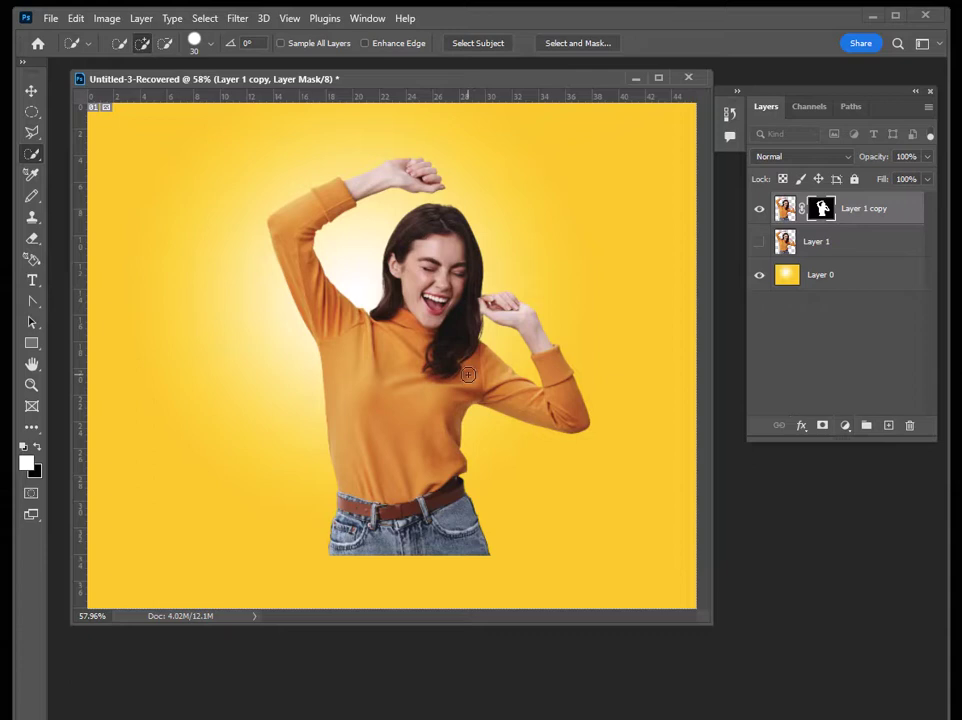
pyautogui.hotkey('alt', 'Tab')
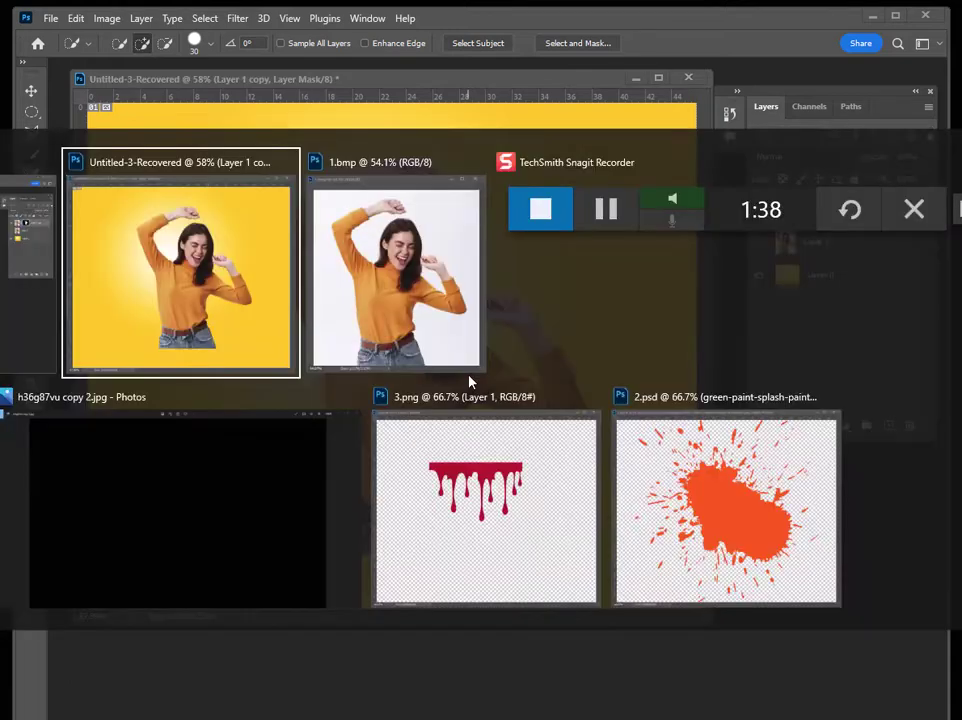
pyautogui.click(518, 478)
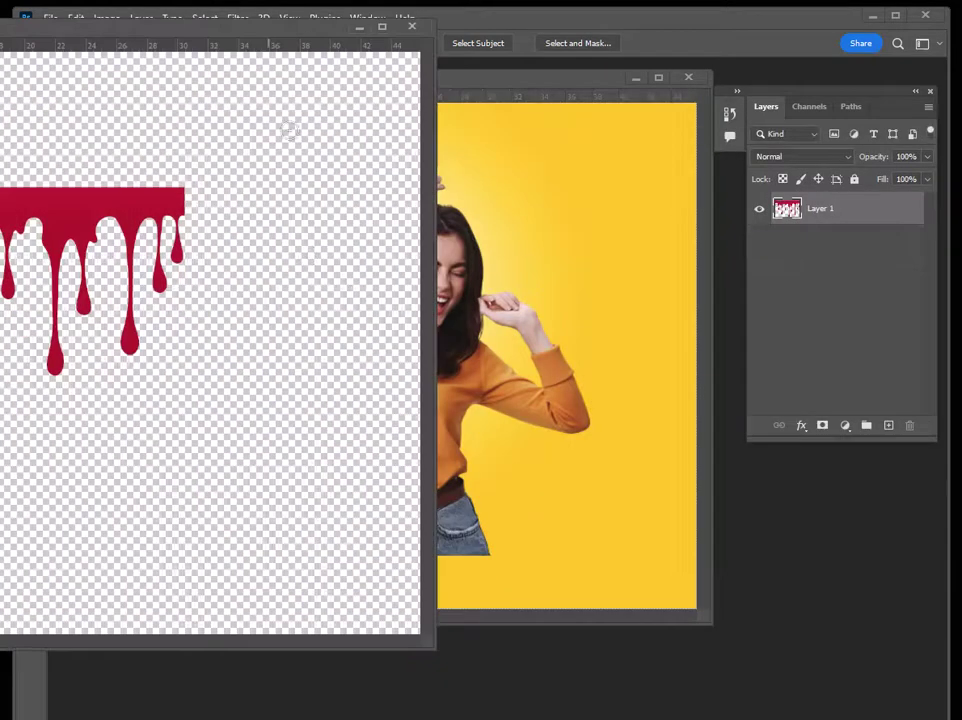
pyautogui.moveTo(322, 36); pyautogui.dragTo(628, 248)
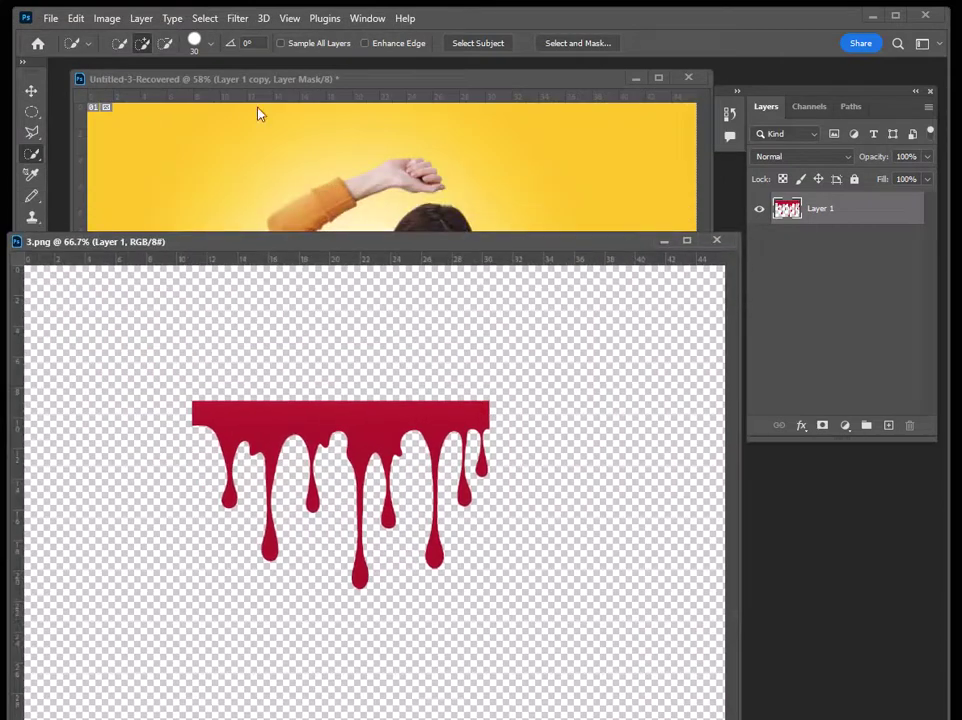
pyautogui.click(31, 91)
pyautogui.moveTo(393, 378); pyautogui.dragTo(486, 440)
# Flip the red drips upside down, scale them to about 54%, and place them across the lower part of the woman's sweater
pyautogui.moveTo(548, 422); pyautogui.dragTo(464, 476)
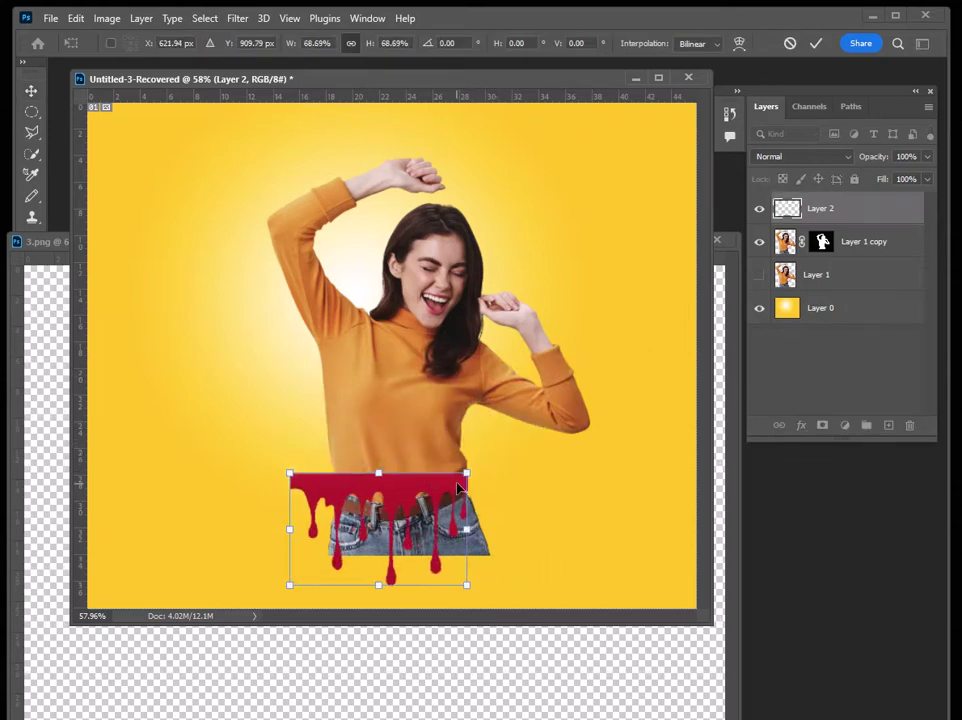
pyautogui.moveTo(498, 424); pyautogui.dragTo(315, 530)
pyautogui.moveTo(455, 545); pyautogui.dragTo(462, 476)
pyautogui.moveTo(312, 476); pyautogui.dragTo(329, 468)
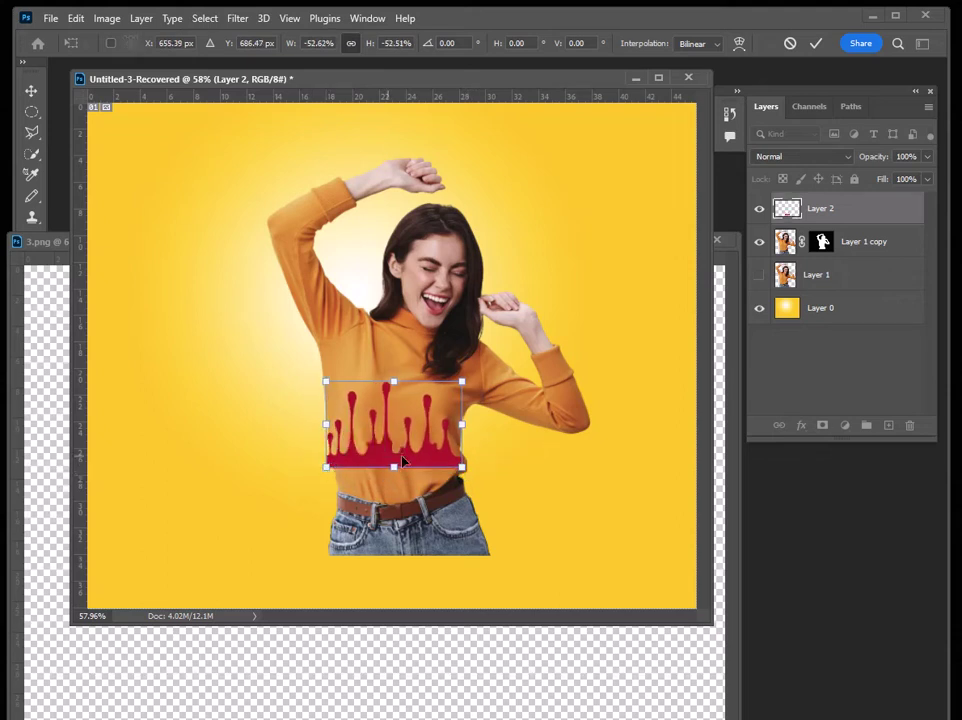
pyautogui.moveTo(422, 460); pyautogui.dragTo(428, 461)
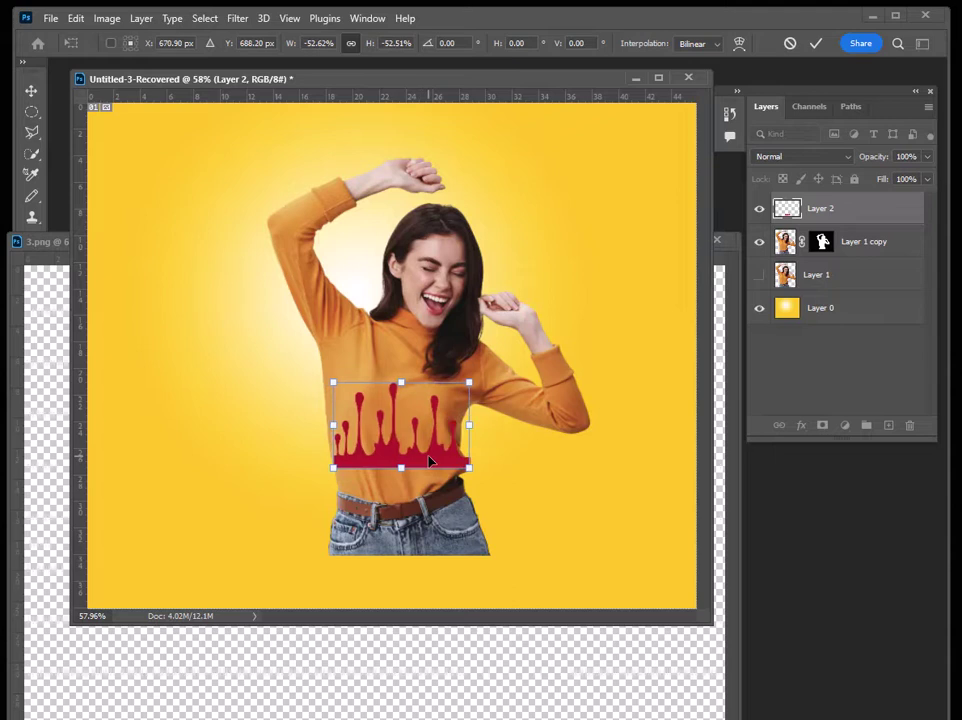
pyautogui.moveTo(332, 467); pyautogui.dragTo(329, 471)
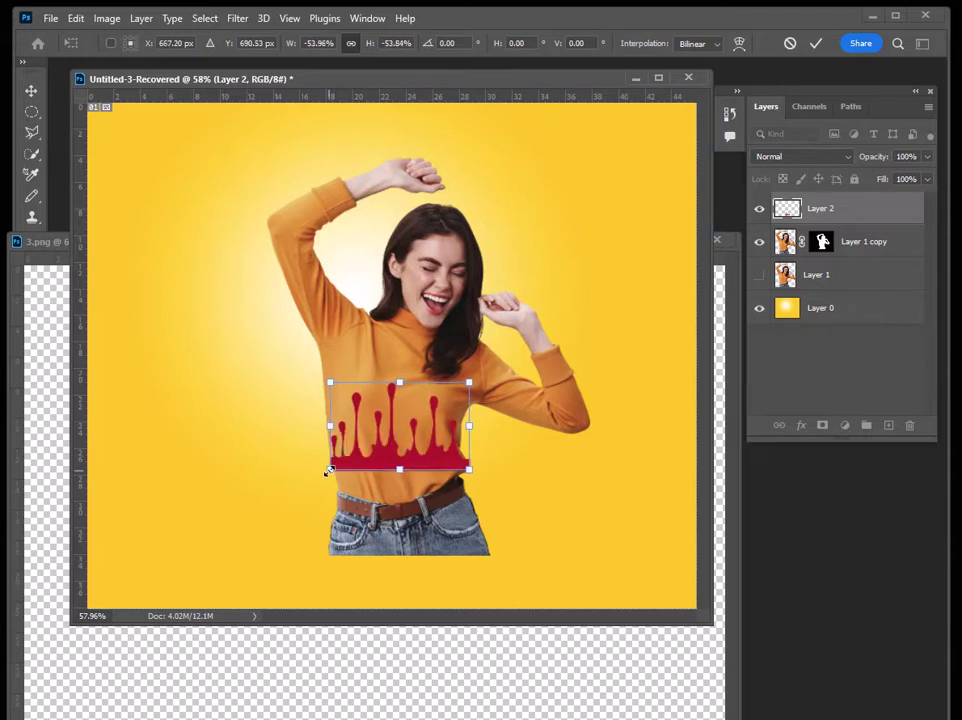
pyautogui.press('Return')
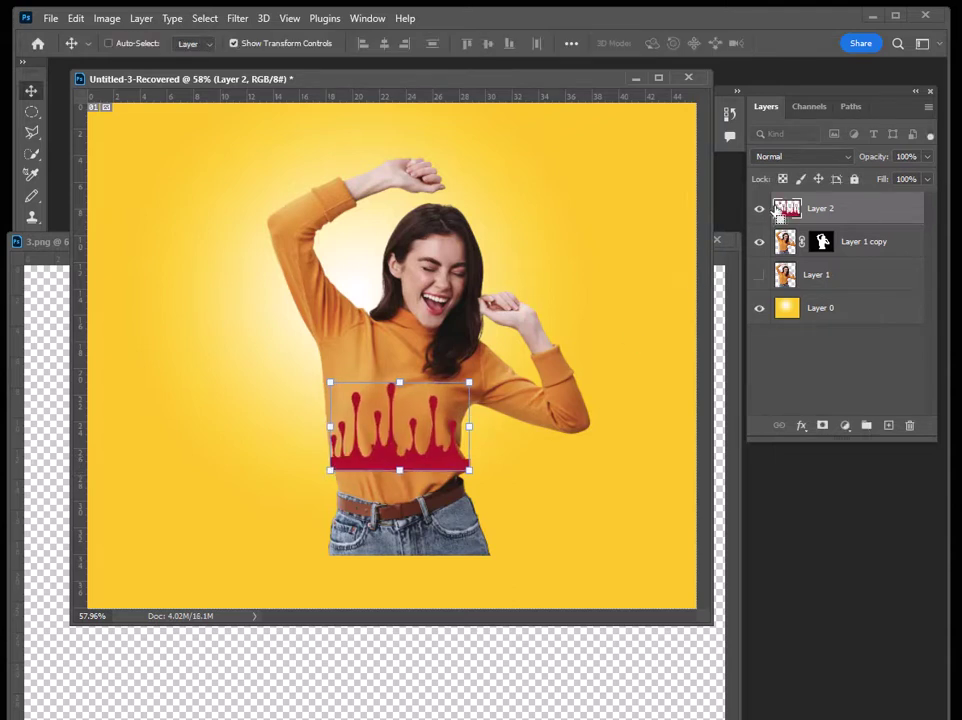
# Load Layer 2's drip shape as a selection, delete it from the Layer 1 copy image, hide Layer 2 and deselect
pyautogui.keyDown('ctrl'); pyautogui.click(788, 209); pyautogui.keyUp('ctrl')
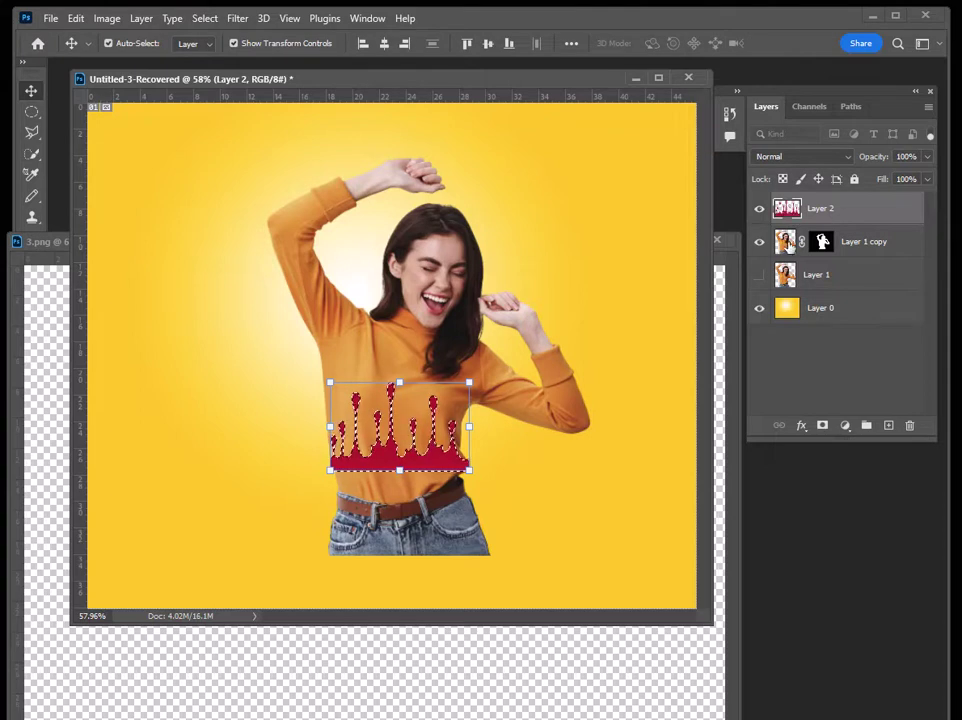
pyautogui.click(786, 241)
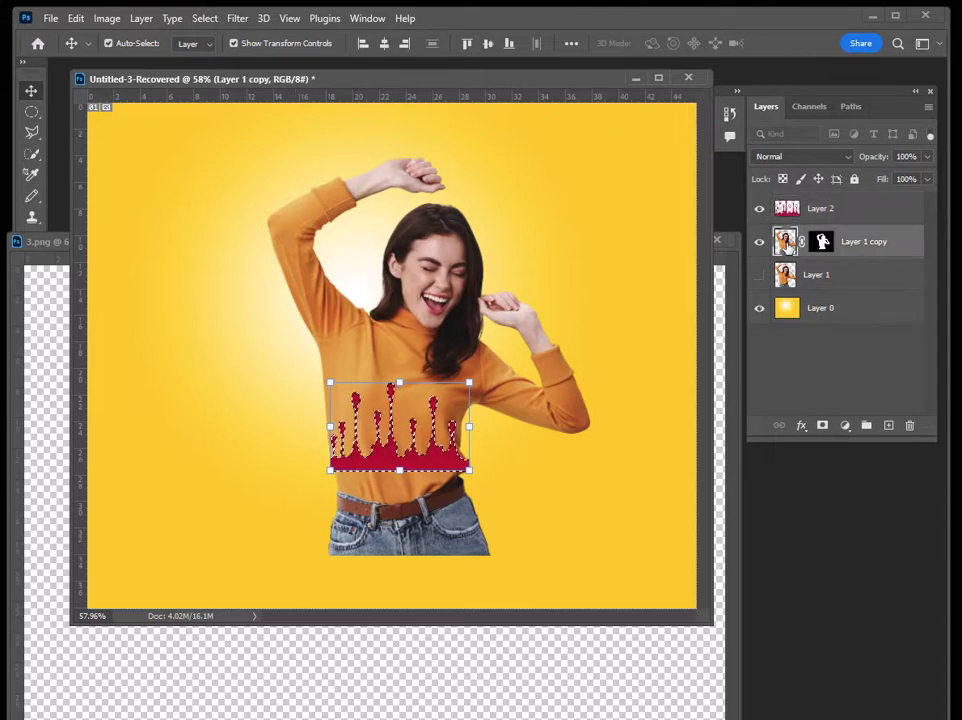
pyautogui.click(759, 209)
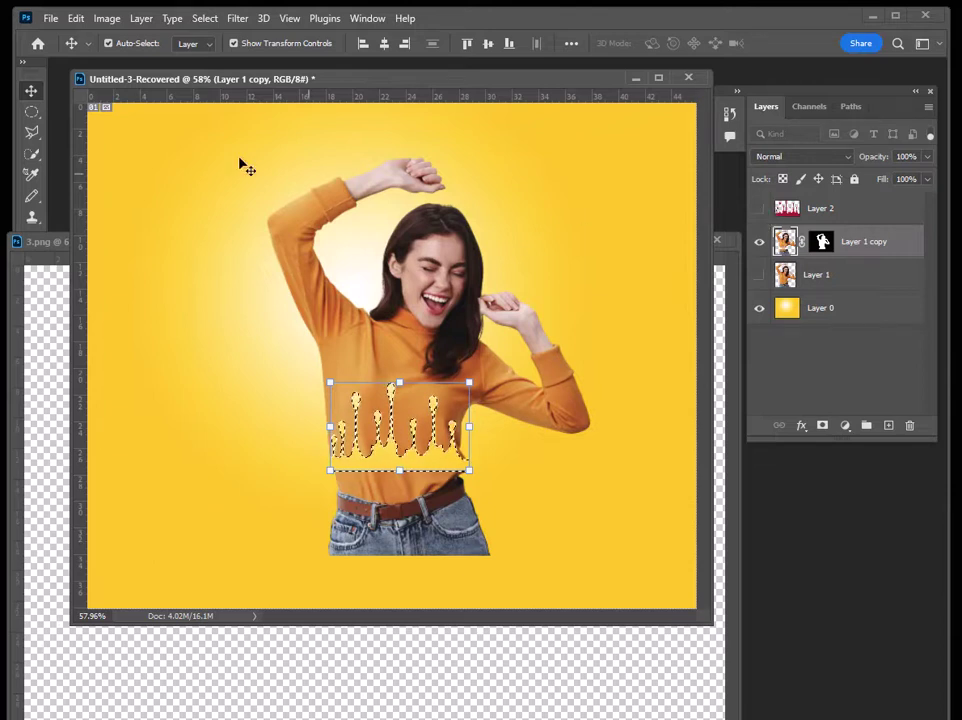
pyautogui.click(31, 112)
pyautogui.click(207, 156)
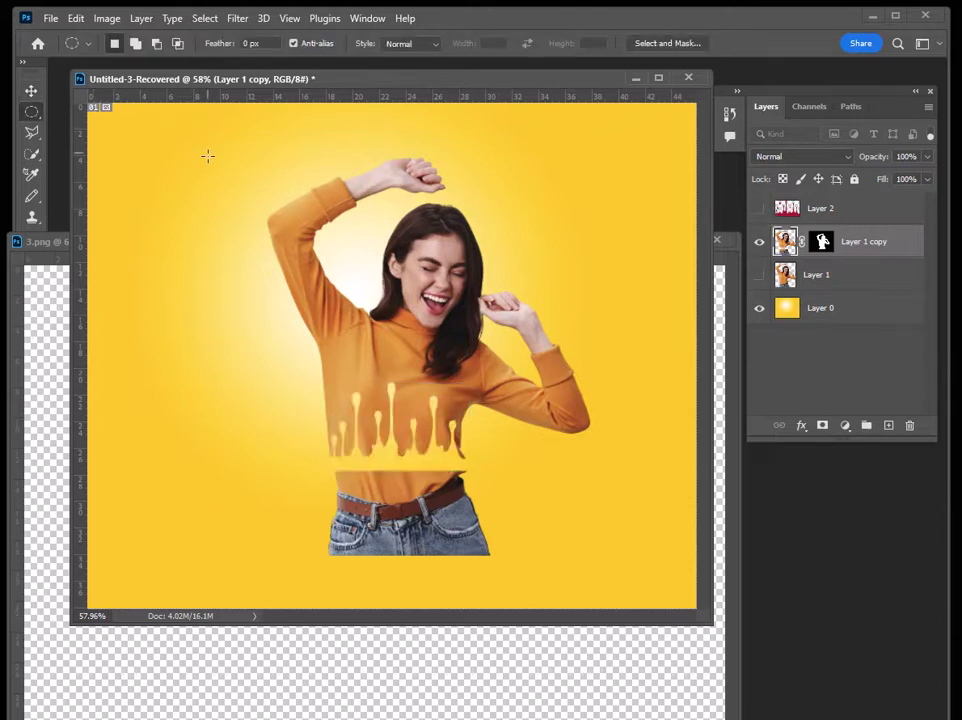
# Close 3.png and erase the sweater hem, belt and jeans below the drip cut-out on Layer 1 copy
pyautogui.click(69, 238)
pyautogui.click(717, 239)
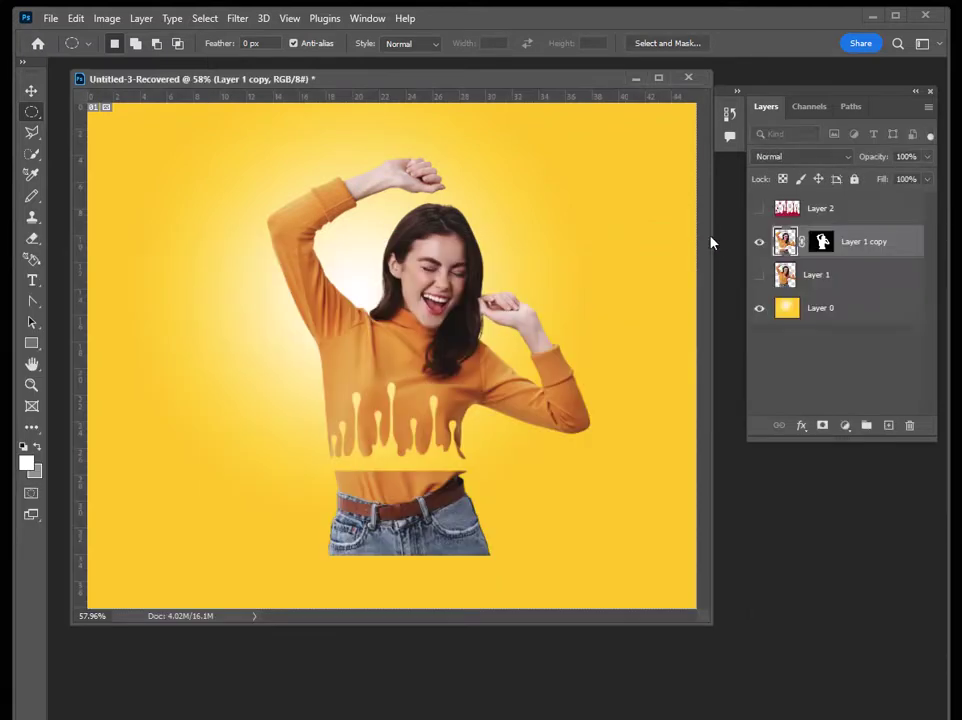
pyautogui.click(31, 238)
pyautogui.moveTo(485, 539)
pyautogui.mouseDown()
pyautogui.moveTo(449, 542)
pyautogui.moveTo(492, 544)
pyautogui.moveTo(468, 488)
pyautogui.moveTo(453, 480)
pyautogui.moveTo(334, 484)
pyautogui.moveTo(326, 497)
pyautogui.moveTo(350, 523)
pyautogui.moveTo(460, 502)
pyautogui.moveTo(470, 513)
pyautogui.moveTo(356, 531)
pyautogui.moveTo(373, 554)
pyautogui.moveTo(370, 529)
pyautogui.moveTo(390, 503)
pyautogui.mouseUp()
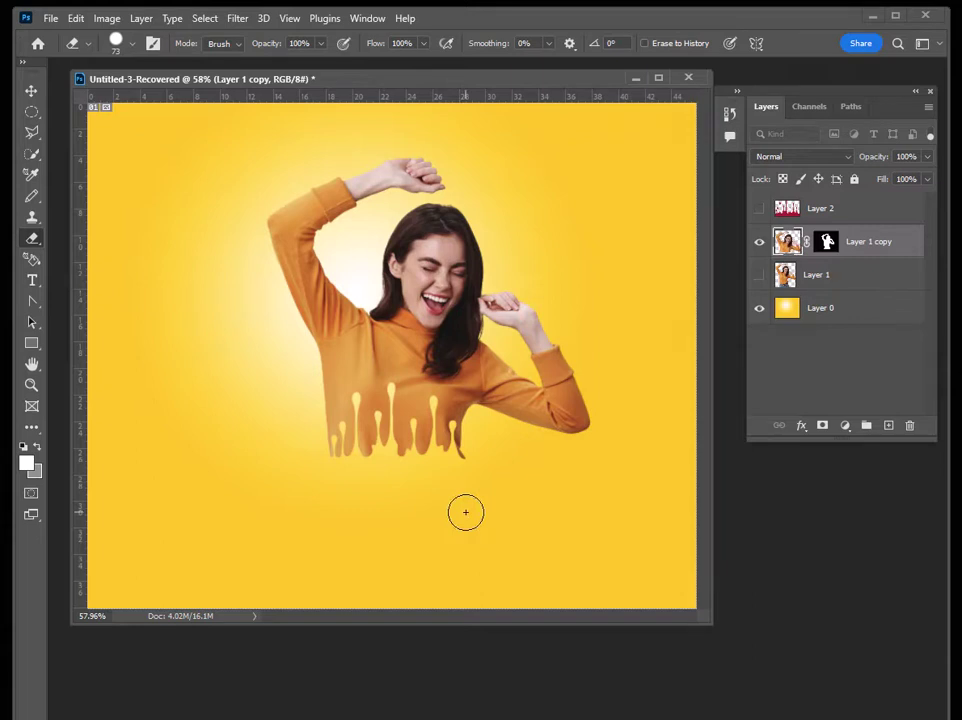
# Bring up 2.psd, copy its orange-red splatter into the woman's document above Layer 1 copy, and put 2.psd away
pyautogui.hotkey('alt', 'Tab')
pyautogui.click(860, 429)
pyautogui.moveTo(521, 75); pyautogui.dragTo(535, 255)
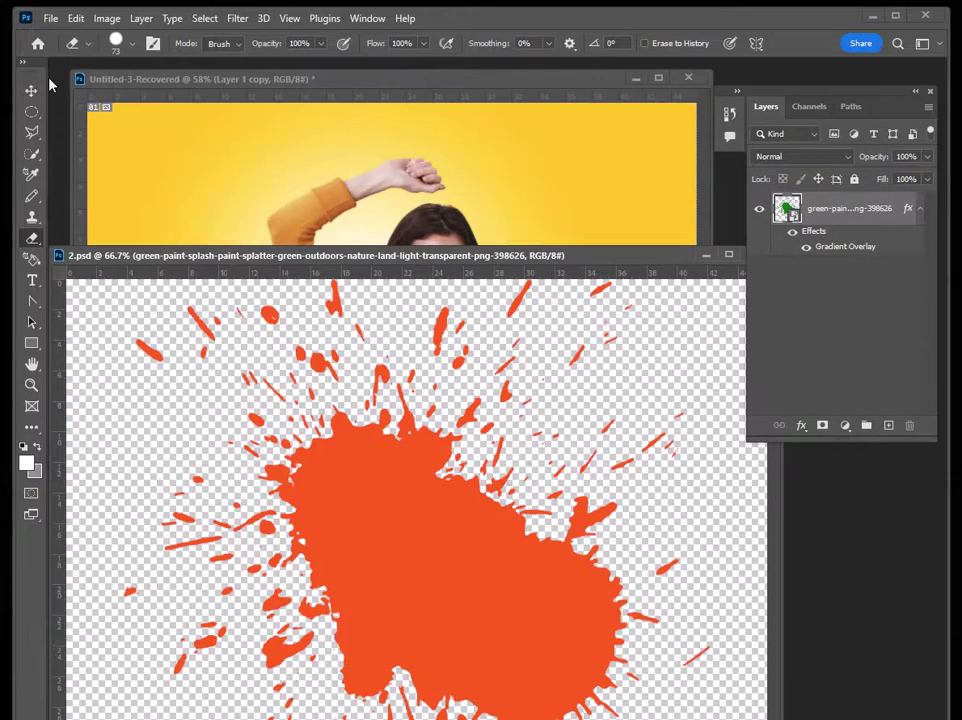
pyautogui.click(31, 89)
pyautogui.moveTo(354, 436); pyautogui.dragTo(370, 220)
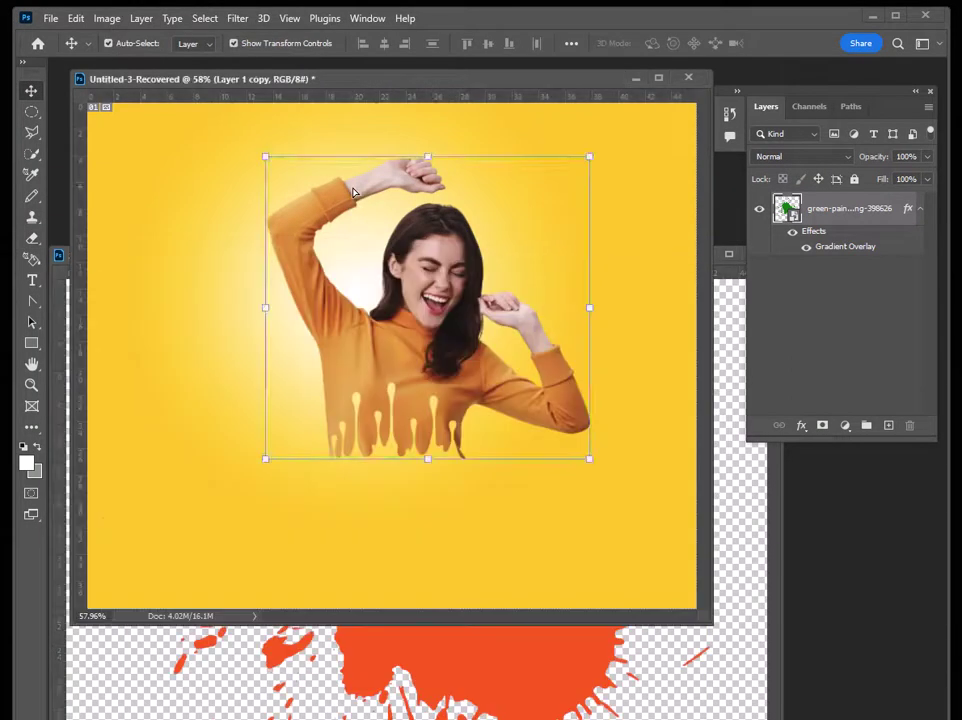
pyautogui.click(720, 256)
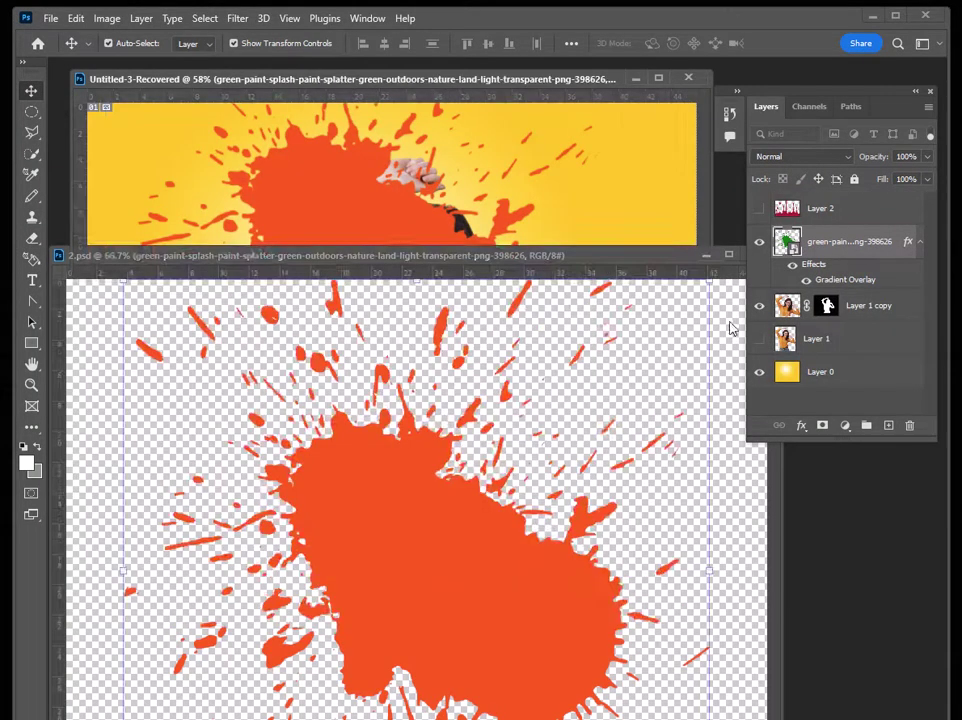
pyautogui.moveTo(720, 256); pyautogui.dragTo(628, 328)
pyautogui.click(660, 314)
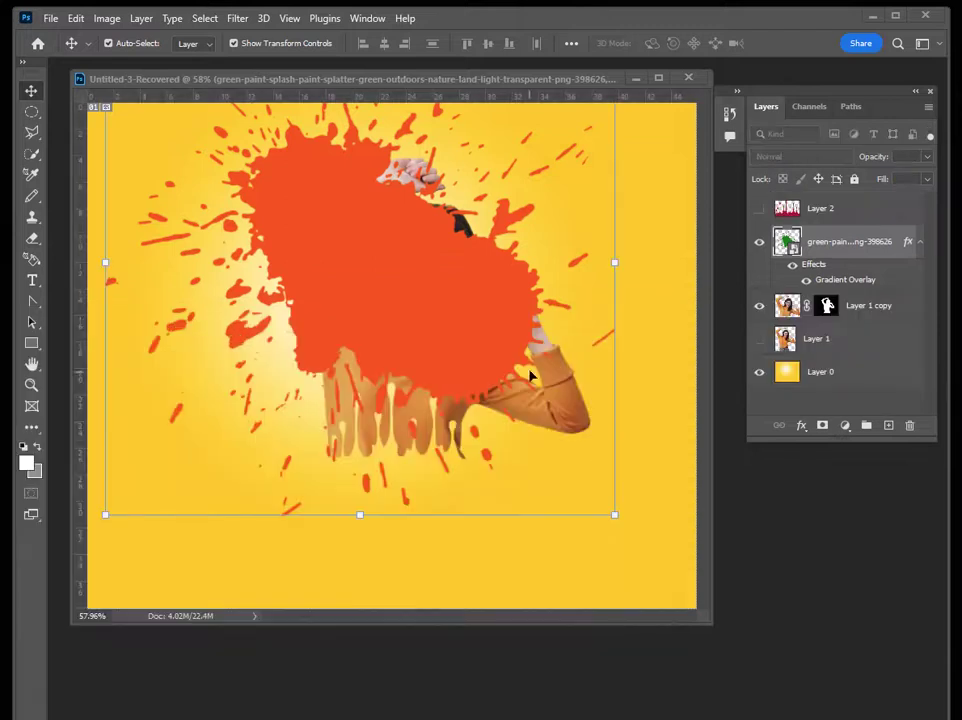
# Scale the splatter to about 18%, place it around the woman's raised arm, and move its layer below Layer 1 copy
pyautogui.moveTo(577, 466); pyautogui.dragTo(431, 377)
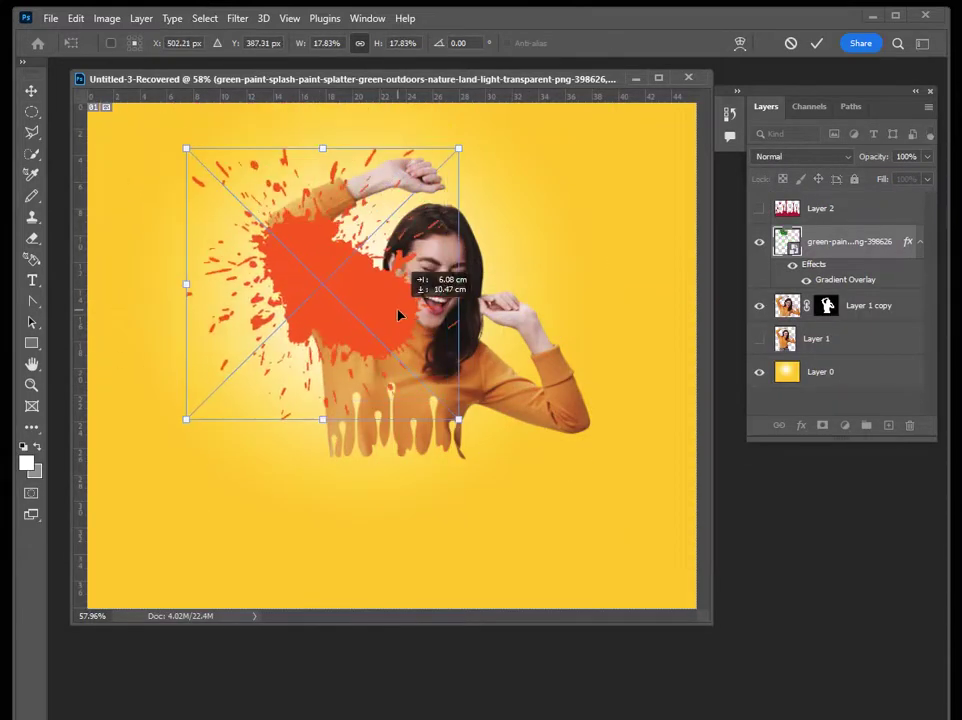
pyautogui.press('Return')
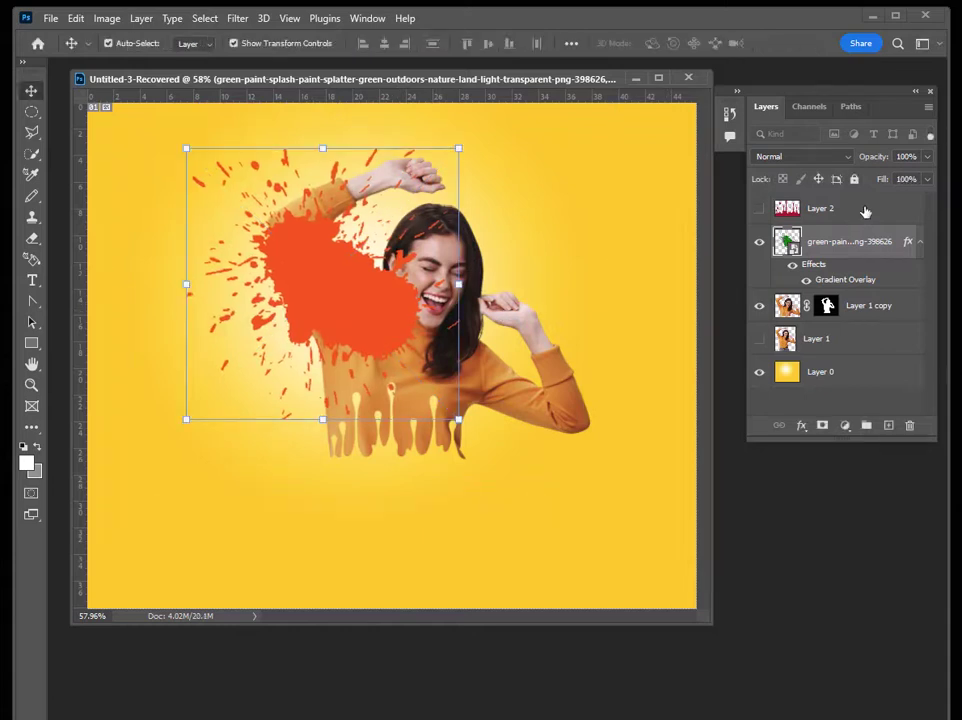
pyautogui.moveTo(870, 247); pyautogui.dragTo(878, 324)
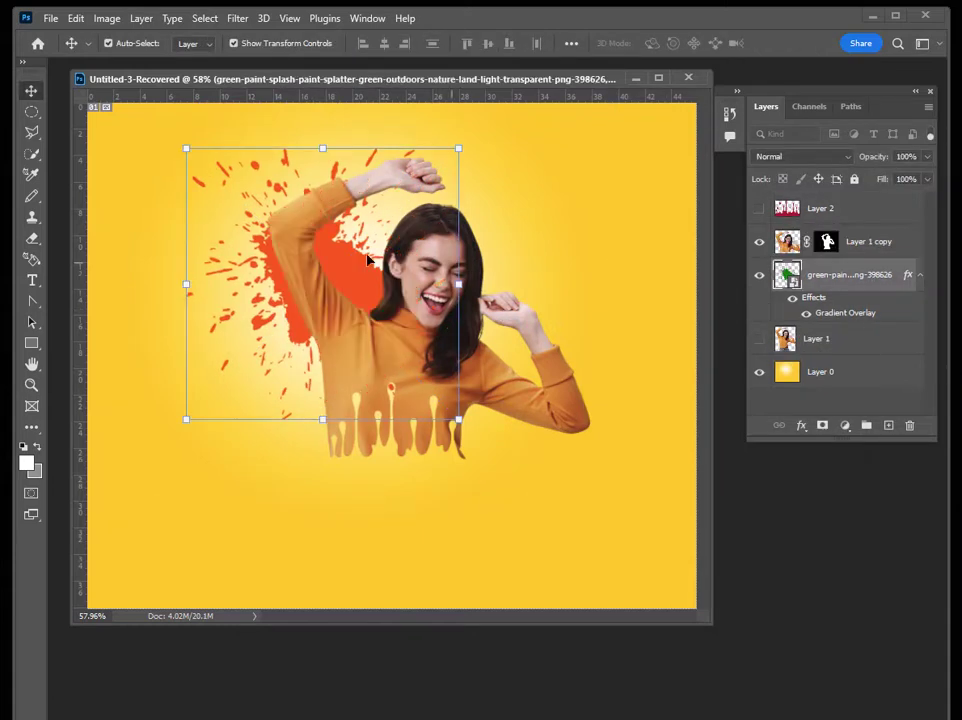
# Shrink the splatter behind the raised arm slightly, keeping its lower-right corner in place
pyautogui.moveTo(186, 148)
pyautogui.mouseDown()
pyautogui.moveTo(180, 143)
pyautogui.moveTo(198, 160)
pyautogui.mouseUp()
pyautogui.hotkey('ctrl', 'z')
pyautogui.press('Escape')
# Duplicate the splatter, scale the copy to about 12%, and place it behind the woman's lowered elbow
pyautogui.moveTo(374, 293); pyautogui.dragTo(581, 417)
pyautogui.hotkey('ctrl', 't')
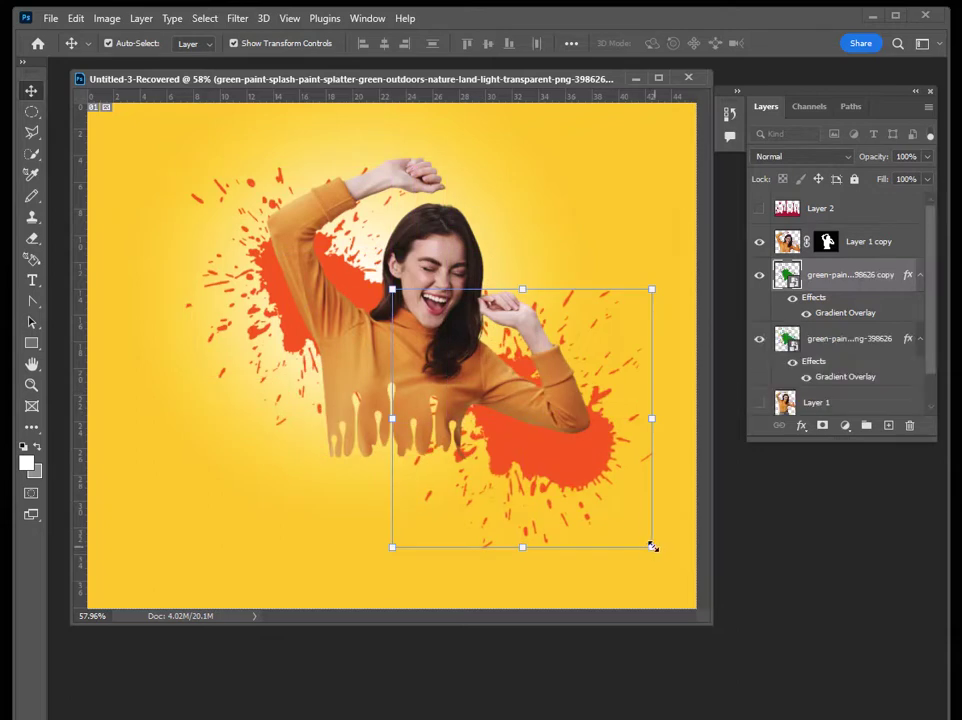
pyautogui.moveTo(651, 547); pyautogui.dragTo(580, 472)
pyautogui.moveTo(516, 418); pyautogui.dragTo(551, 420)
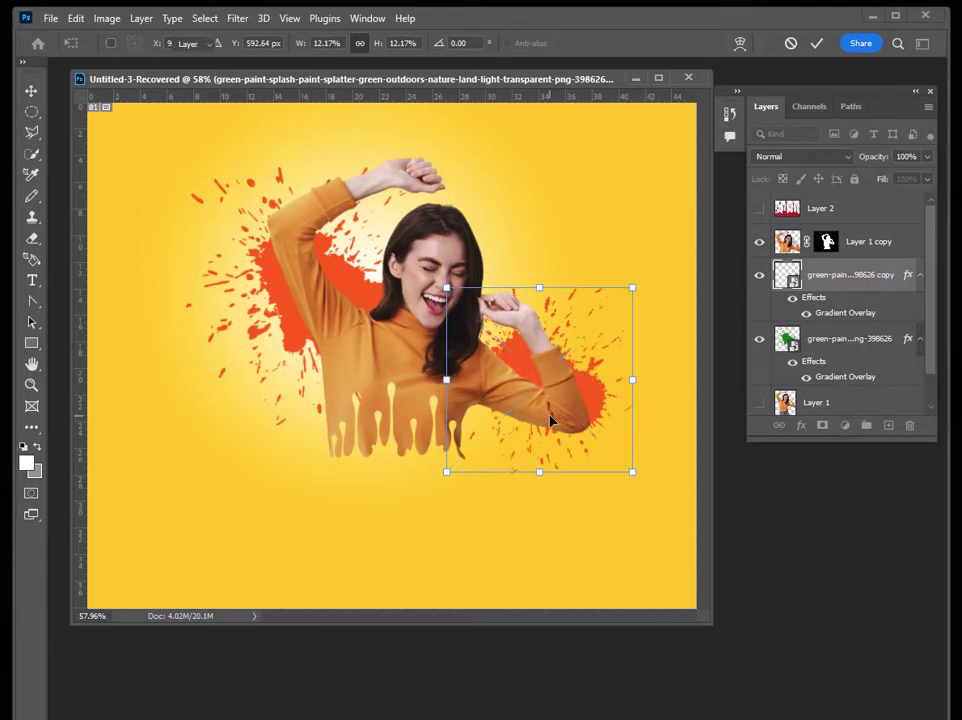
pyautogui.press('Return')
# Rasterize the splatter copy and erase its specks below the woman's lowered forearm and elbow
pyautogui.click(32, 238)
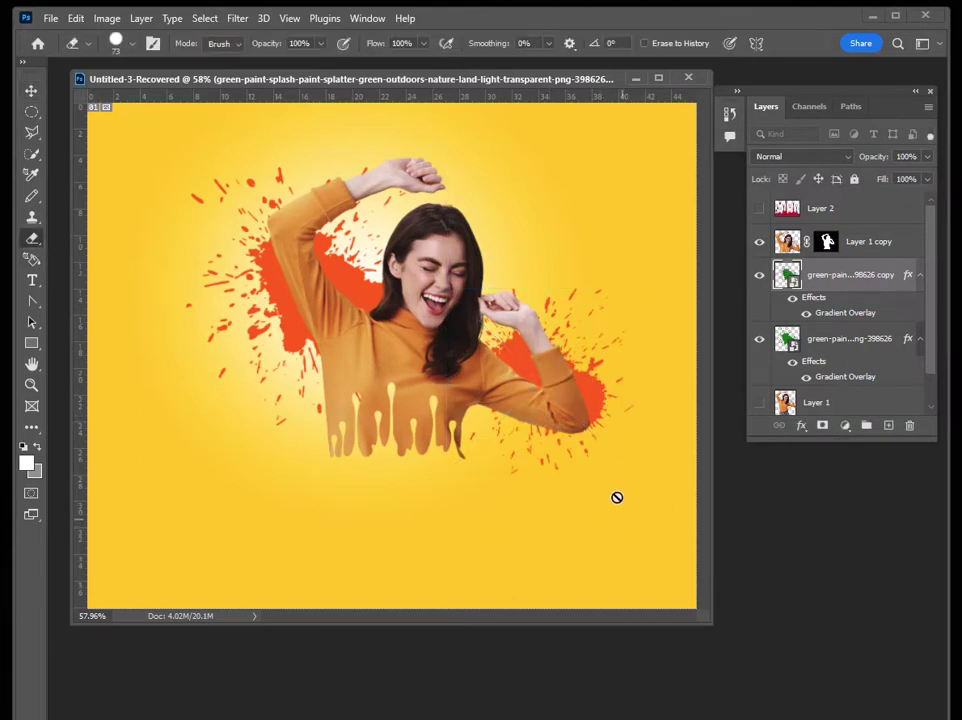
pyautogui.click(586, 448)
pyautogui.press('Return')
pyautogui.moveTo(586, 444)
pyautogui.mouseDown()
pyautogui.moveTo(497, 418)
pyautogui.moveTo(469, 421)
pyautogui.moveTo(548, 462)
pyautogui.moveTo(507, 468)
pyautogui.mouseUp()
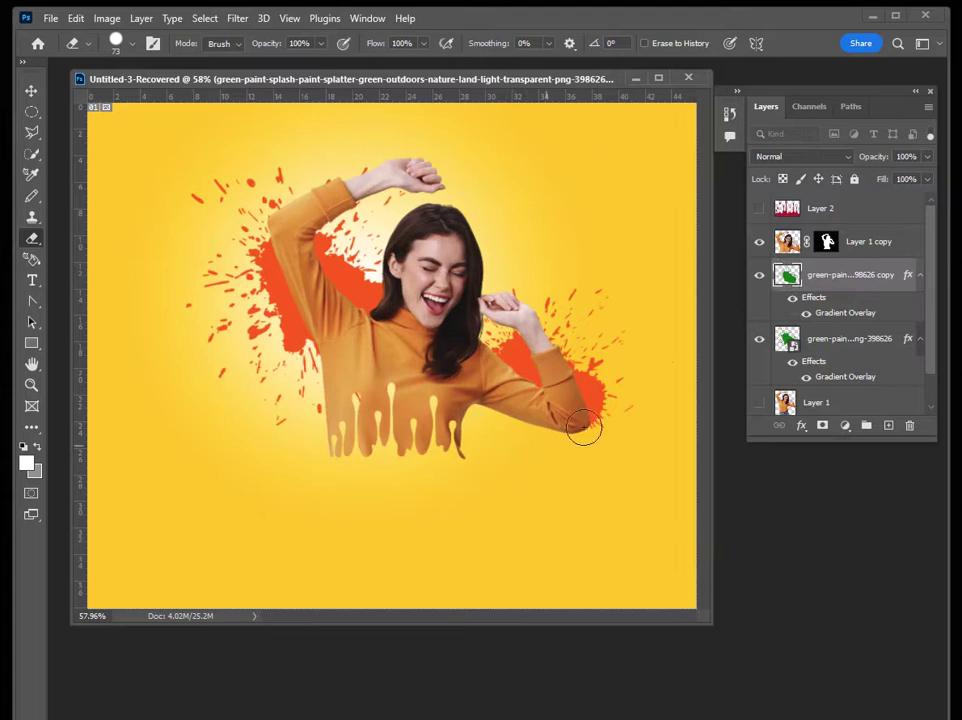
# Rasterize the original splatter layer and erase its specks showing through the sweater's drip cut-outs
pyautogui.click(875, 345)
pyautogui.click(369, 384)
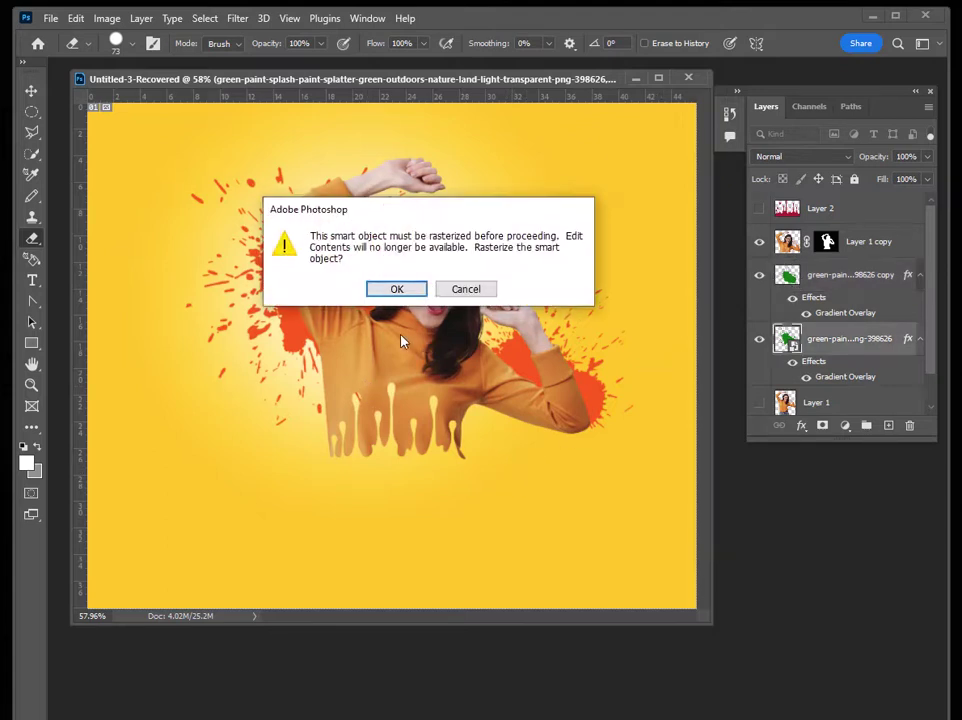
pyautogui.click(397, 289)
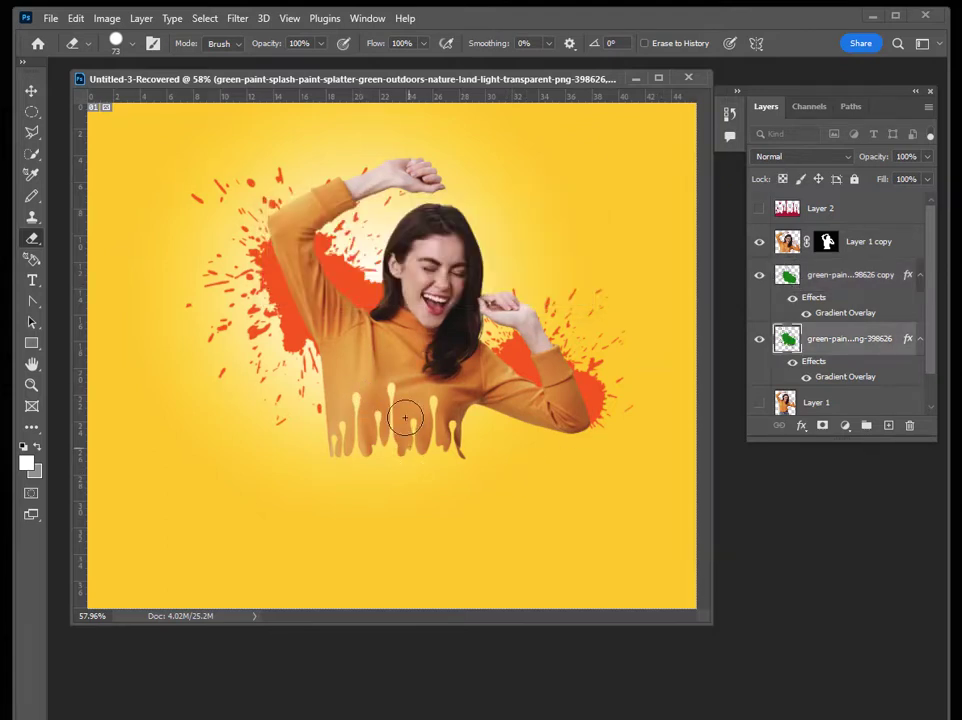